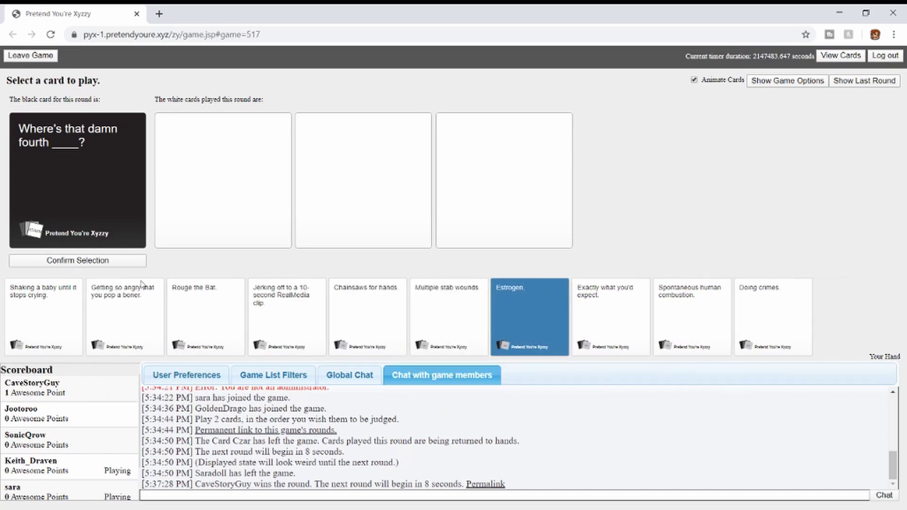
# Play 'Multiple stab wounds' as the answer to the round's black card
pyautogui.click(448, 312)
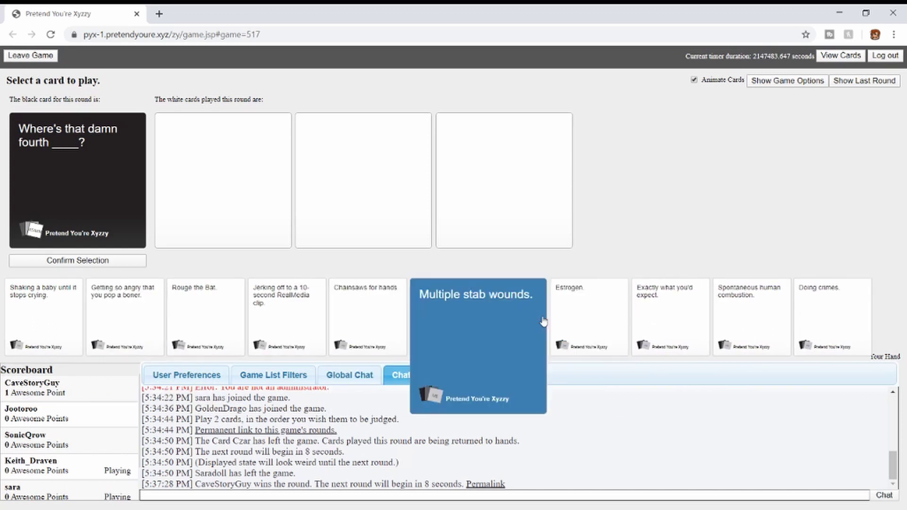
pyautogui.click(90, 262)
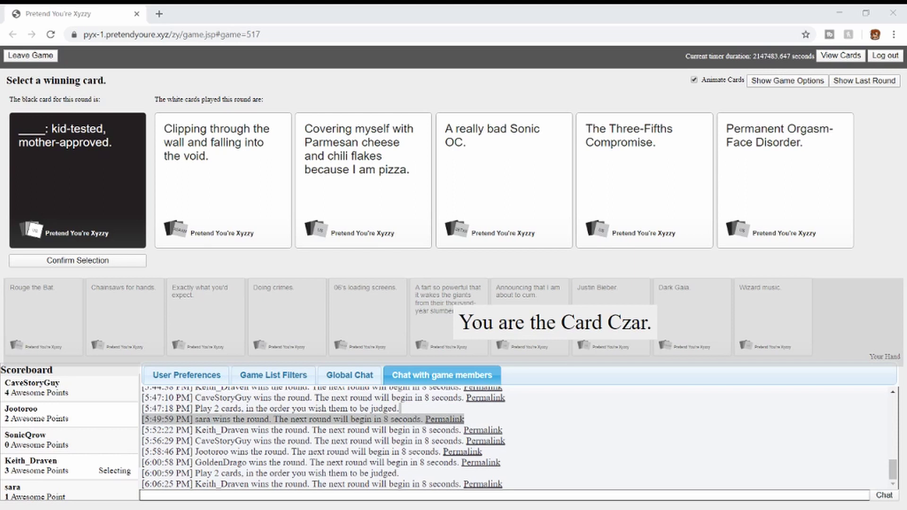
# Judge 'Permanent Orgasm-Face Disorder' as the winning answer for the round
pyautogui.click(789, 201)
pyautogui.click(119, 264)
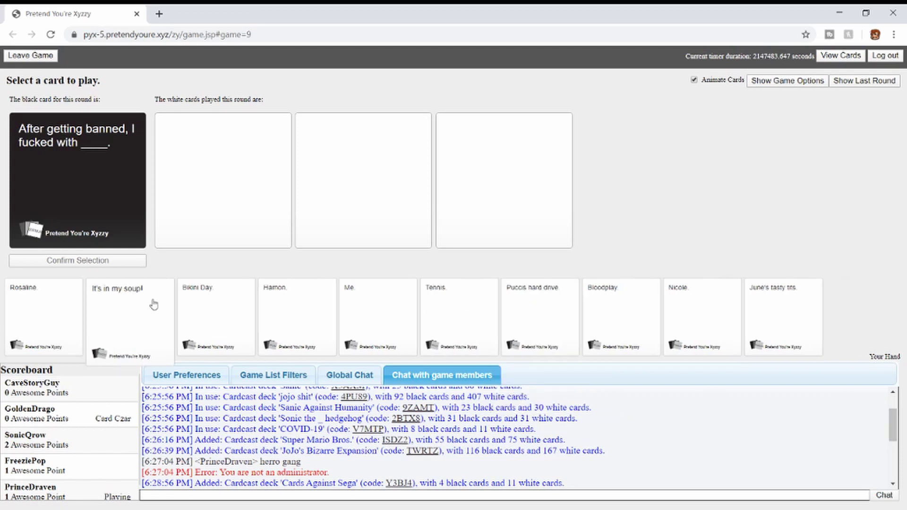
# In the new game, play the June card to the banned black card
pyautogui.click(827, 325)
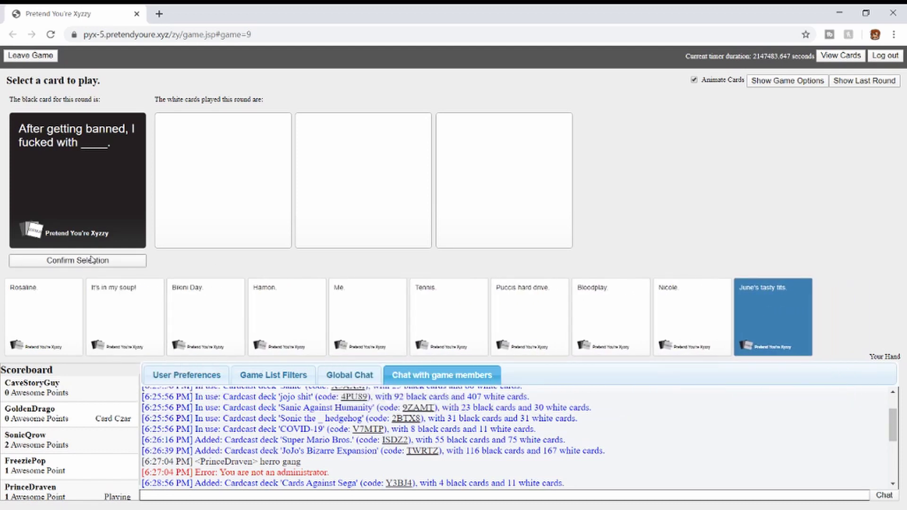
pyautogui.click(106, 260)
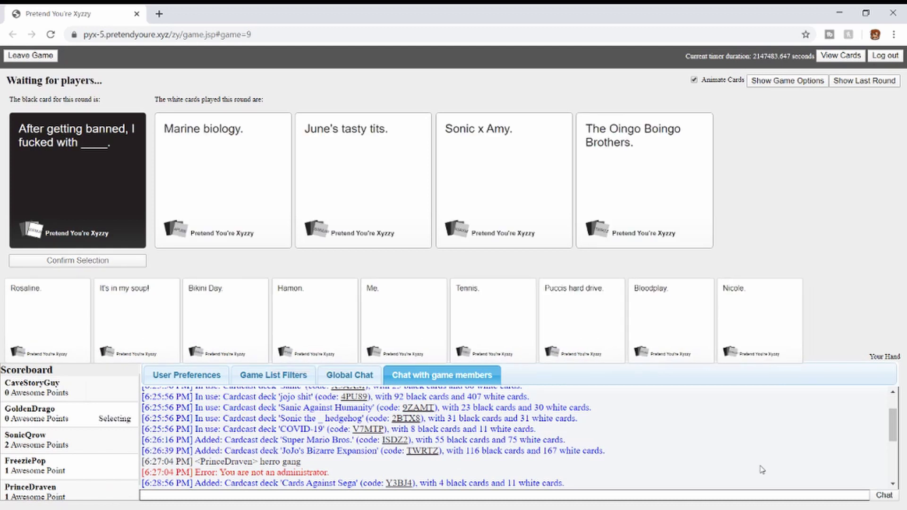